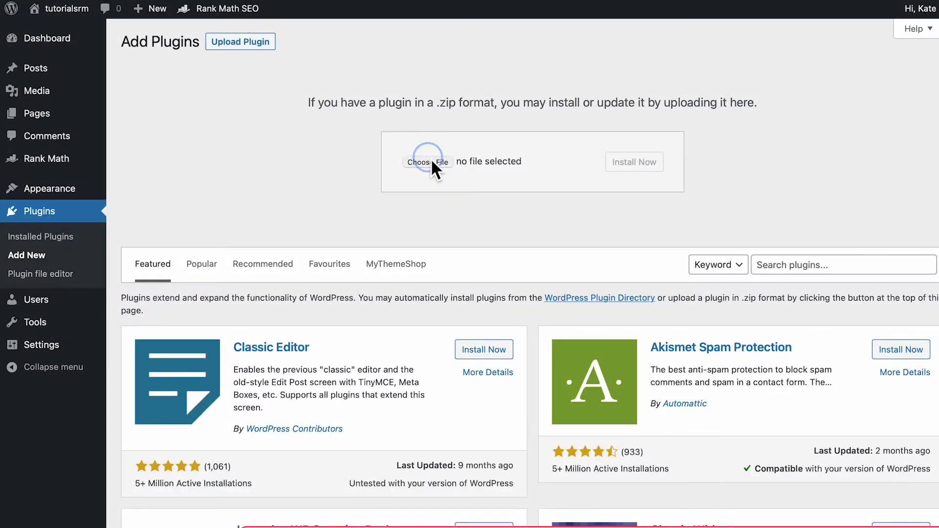
Step: Install the uploaded Rank Math SEO PRO zip, replace the existing copy, and activate it
{"action": "left_click", "coordinate": [636, 167]}
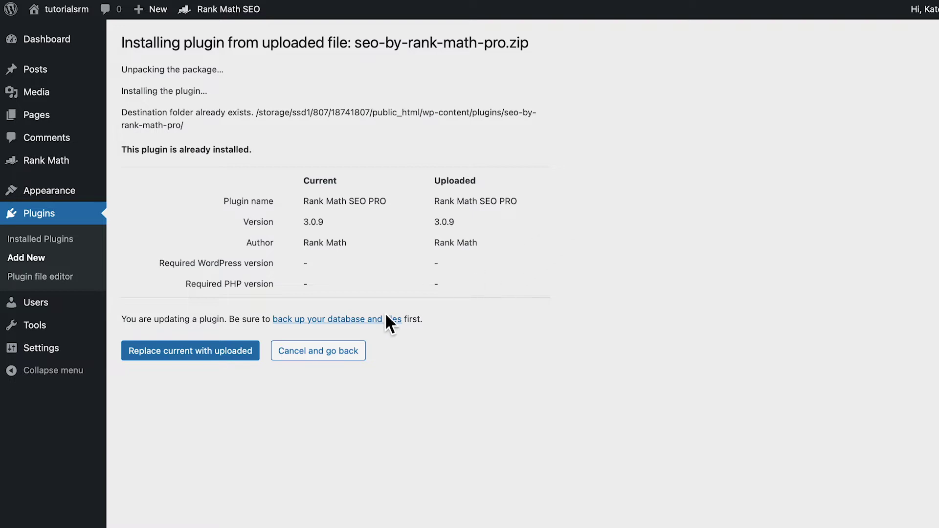
{"action": "left_click", "coordinate": [245, 362]}
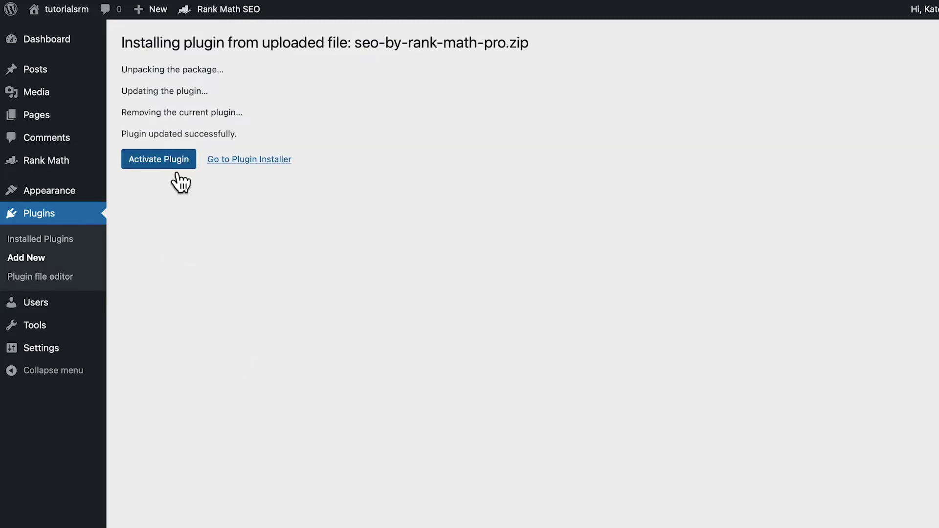
{"action": "left_click", "coordinate": [170, 164]}
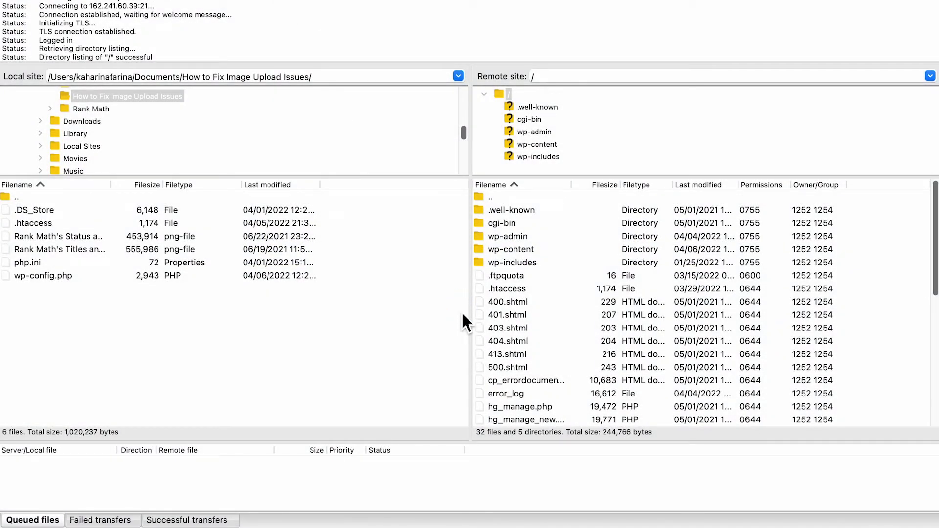
Step: Delete the twentytwenty folder and its contents from wp-content/themes on the server
{"action": "double_click", "coordinate": [524, 251]}
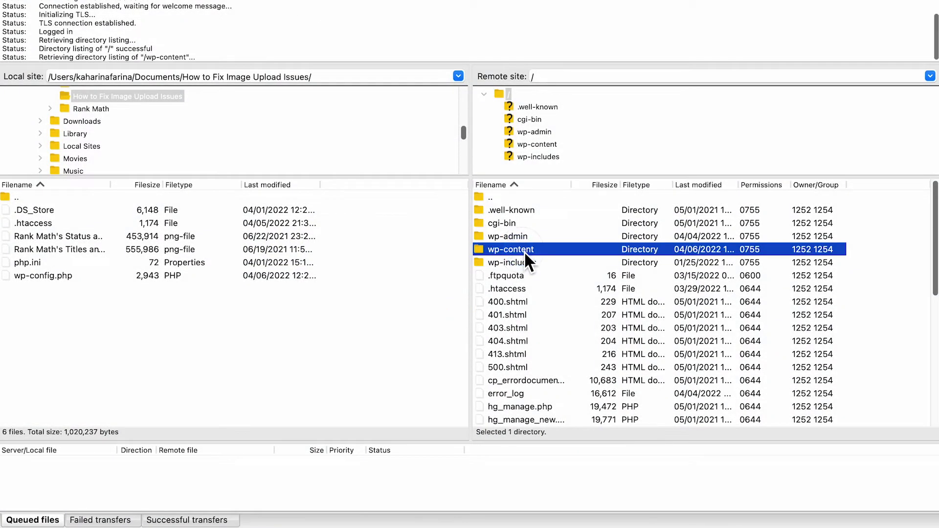
{"action": "double_click", "coordinate": [526, 265]}
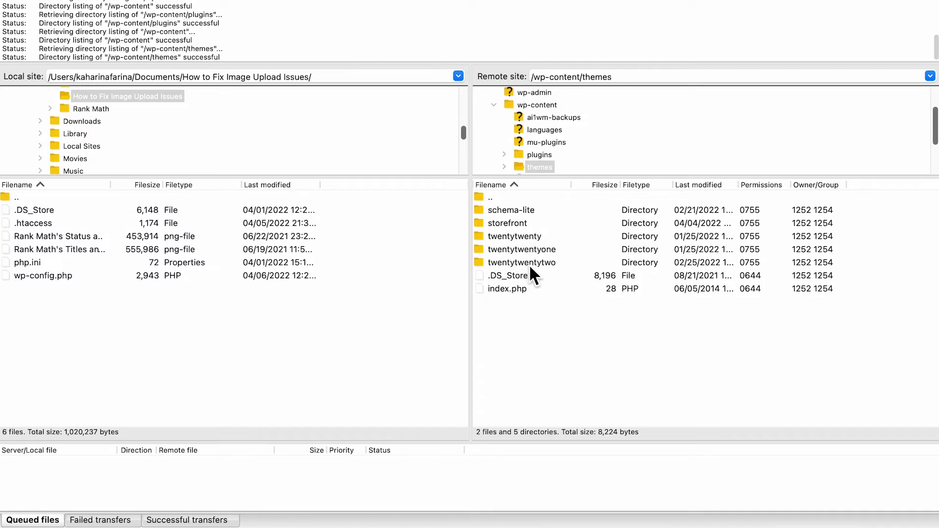
{"action": "left_click", "coordinate": [547, 239]}
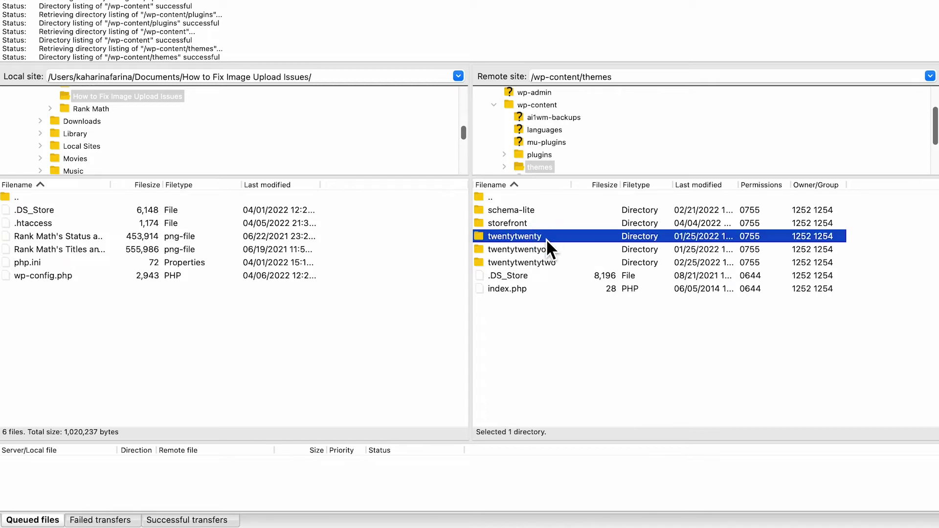
{"action": "right_click", "coordinate": [546, 239]}
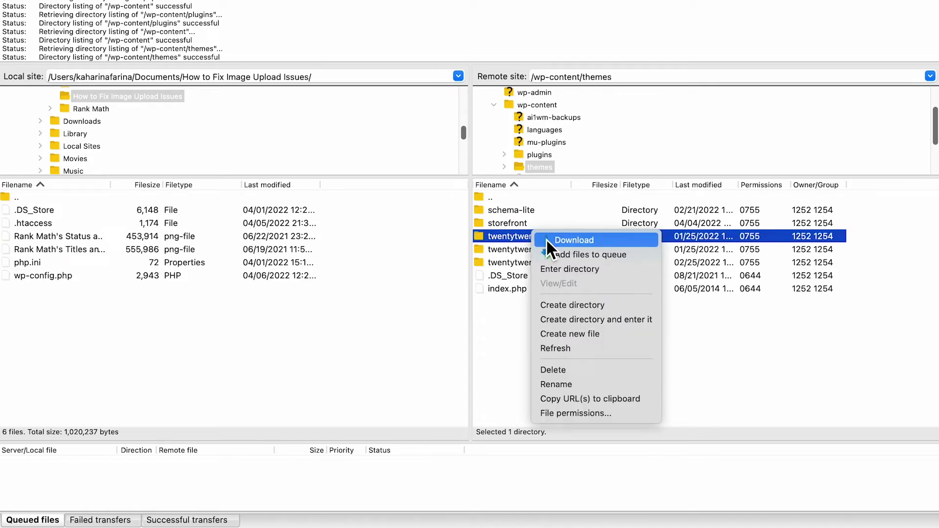
{"action": "left_click", "coordinate": [574, 371]}
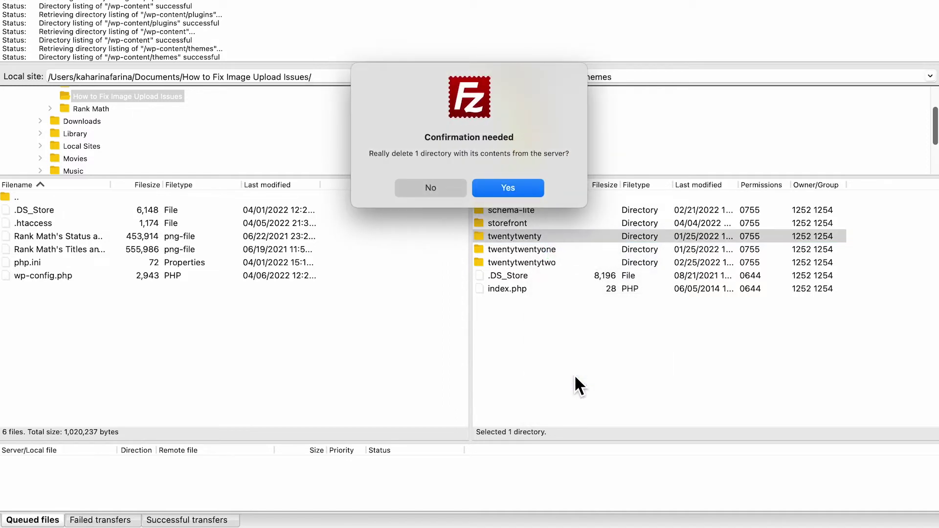
{"action": "left_click", "coordinate": [522, 191]}
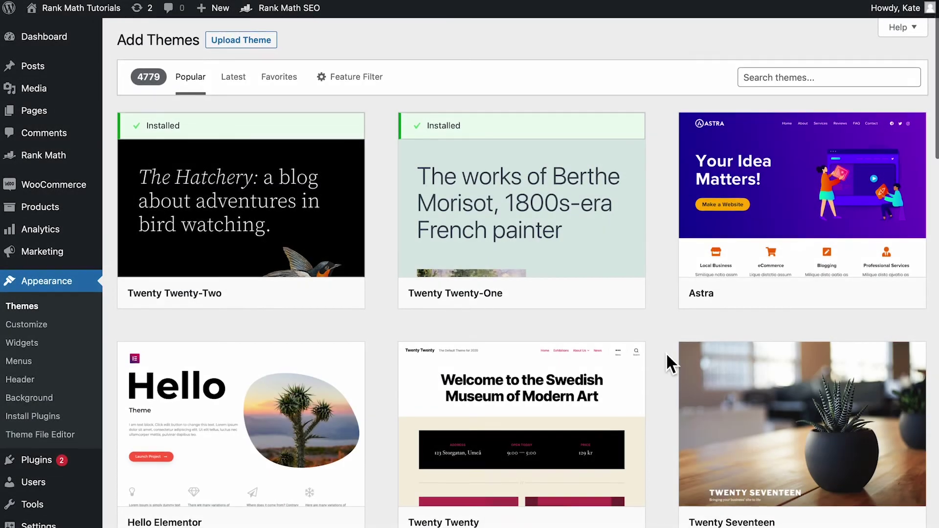
{"action": "scroll", "coordinate": [665, 352], "scroll_direction": "down", "scroll_amount": 3}
Step: Install Twenty Twenty from the Add Themes page
{"action": "left_click", "coordinate": [578, 396]}
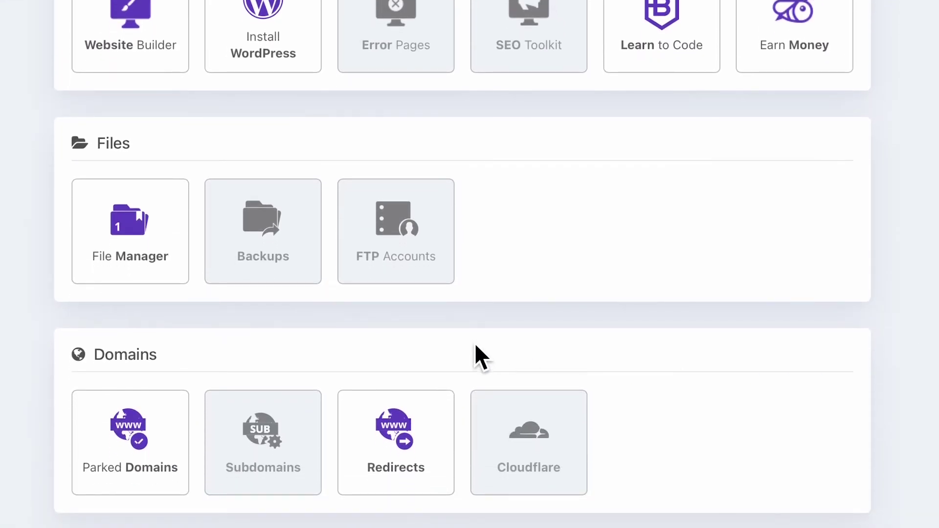
Step: Delete the seo-by-rank-math-pro folder from public_html/wp-content/plugins in File Manager
{"action": "left_click", "coordinate": [157, 269]}
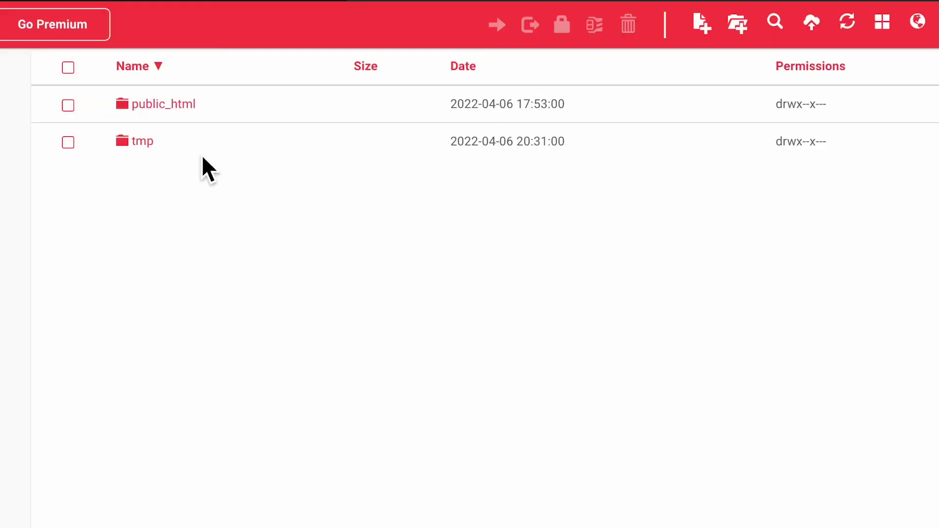
{"action": "left_click", "coordinate": [192, 131]}
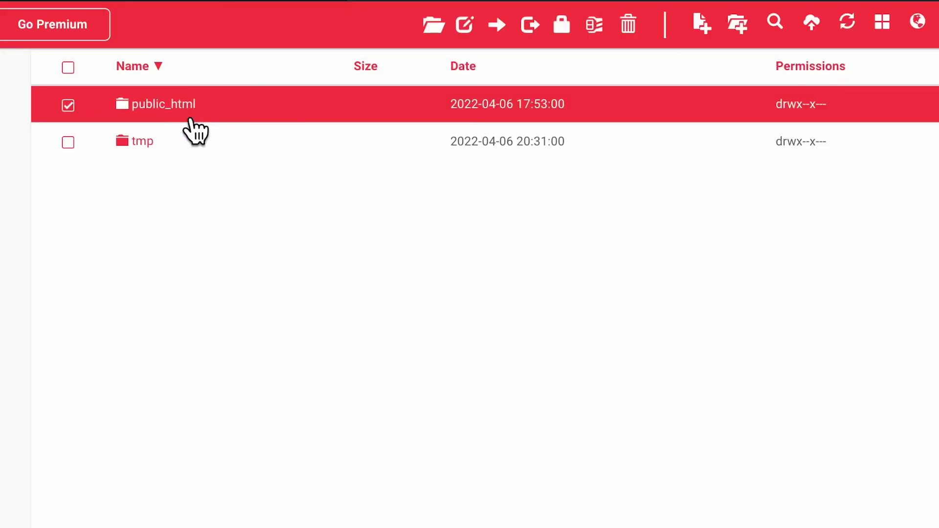
{"action": "double_click", "coordinate": [187, 115]}
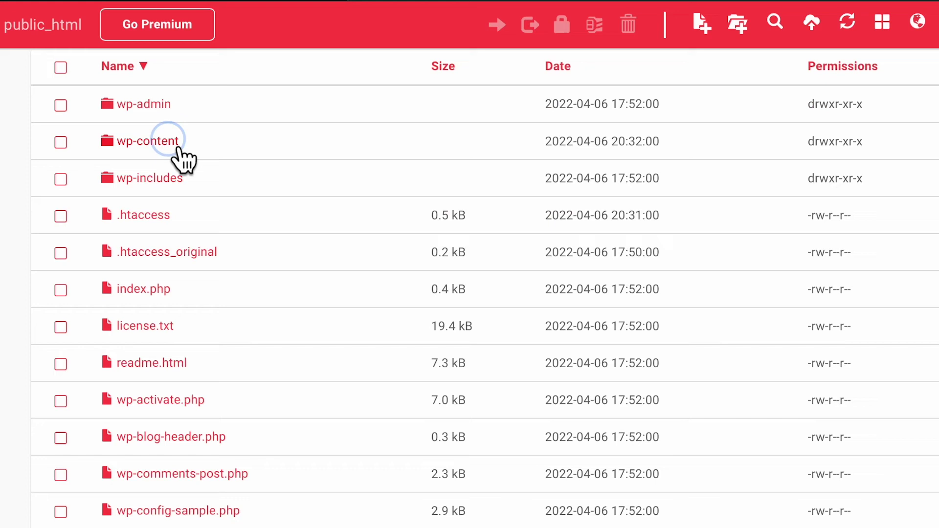
{"action": "left_click", "coordinate": [179, 150]}
{"action": "double_click", "coordinate": [180, 150]}
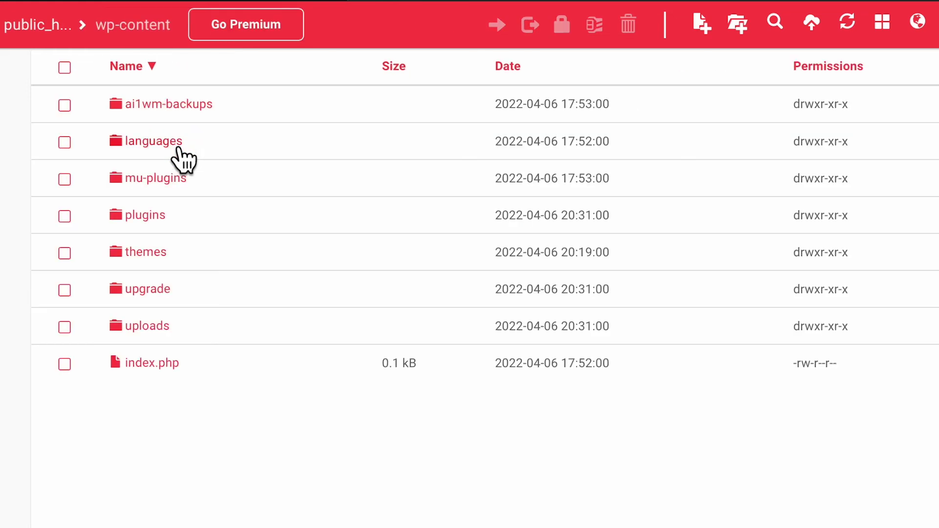
{"action": "double_click", "coordinate": [173, 228]}
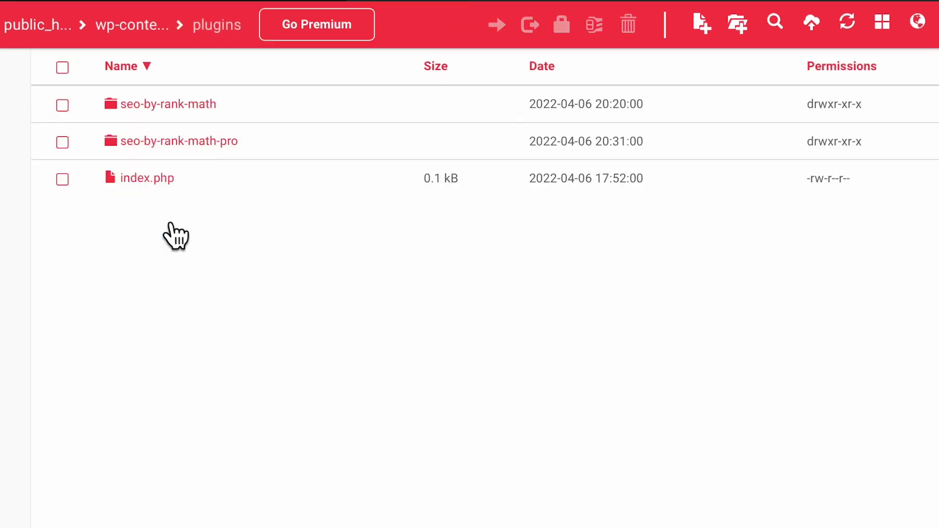
{"action": "left_click", "coordinate": [63, 144]}
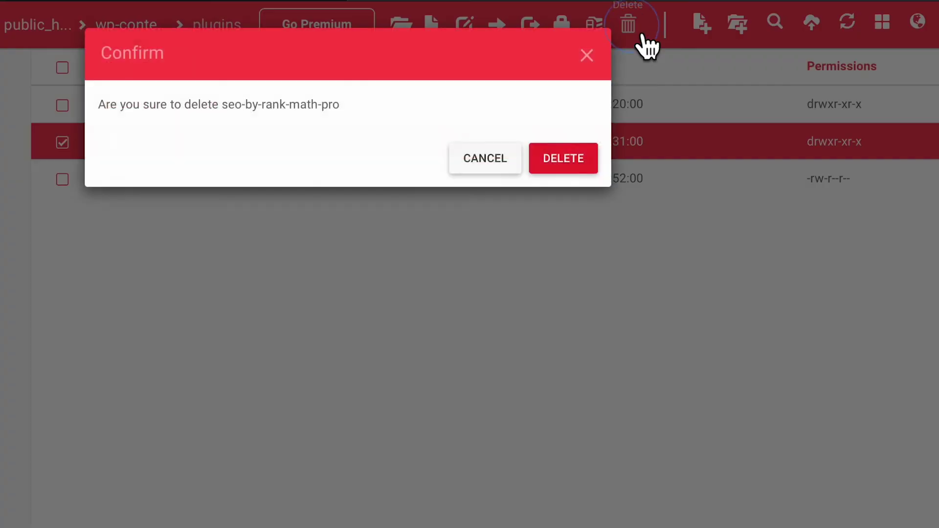
{"action": "left_click", "coordinate": [630, 27]}
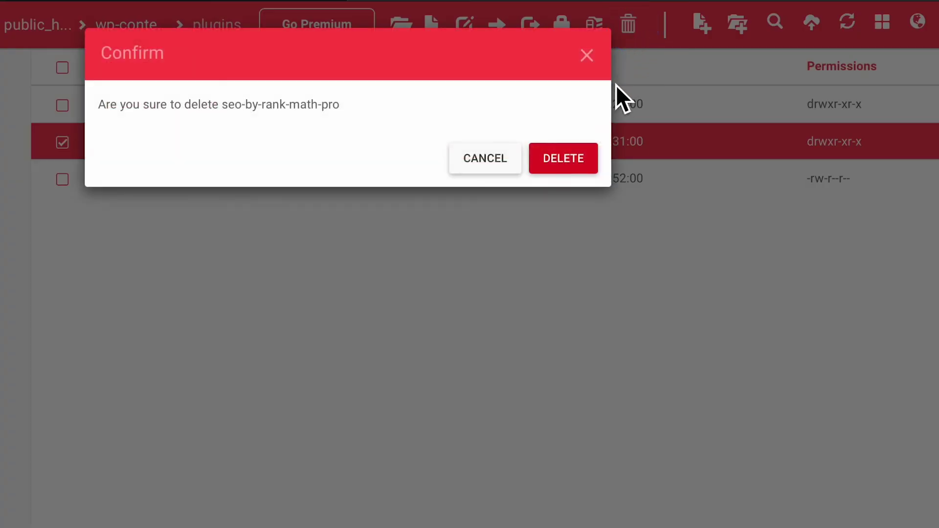
{"action": "left_click", "coordinate": [581, 165]}
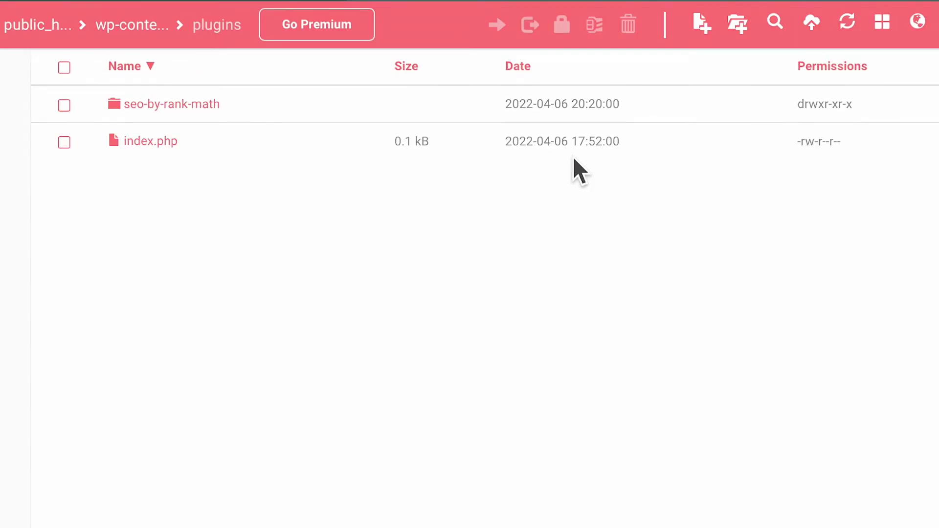